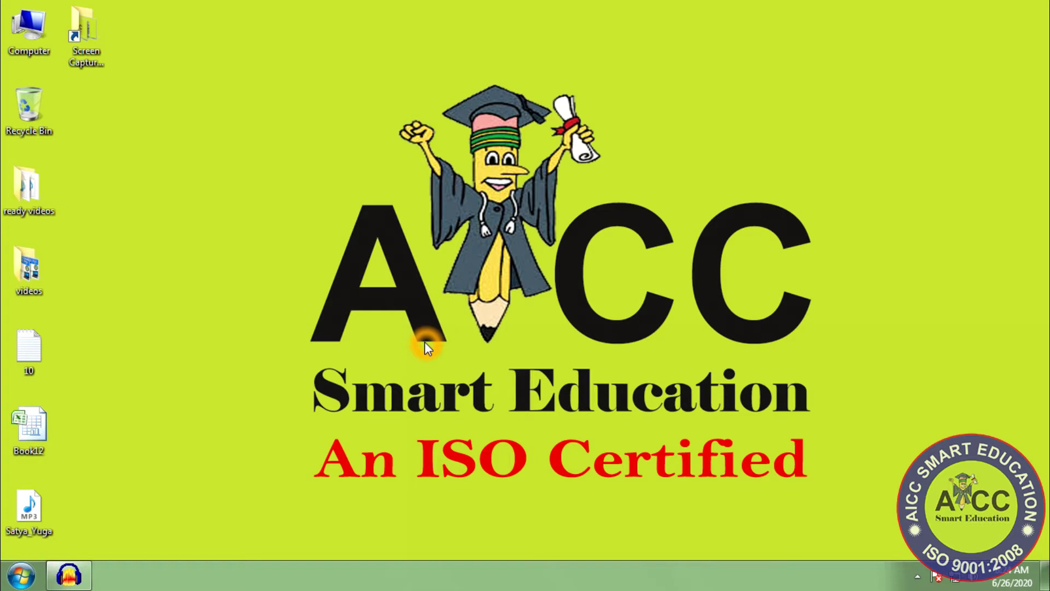
# Open the Book12 marks workbook and select the empty mark cells B2:F5.
pyautogui.doubleClick(38, 432)
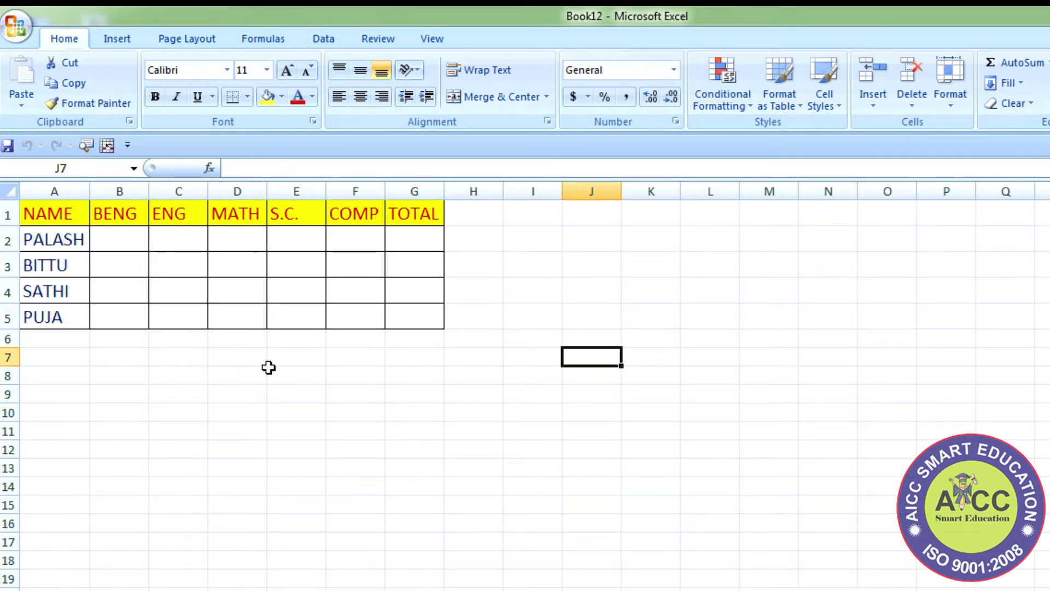
pyautogui.click(248, 284)
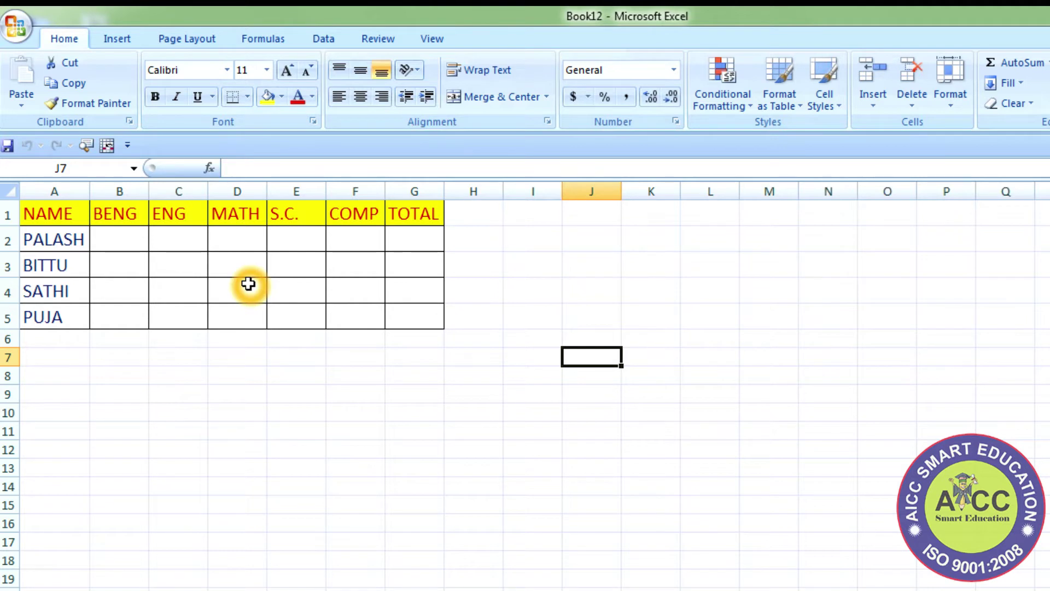
pyautogui.click(104, 219)
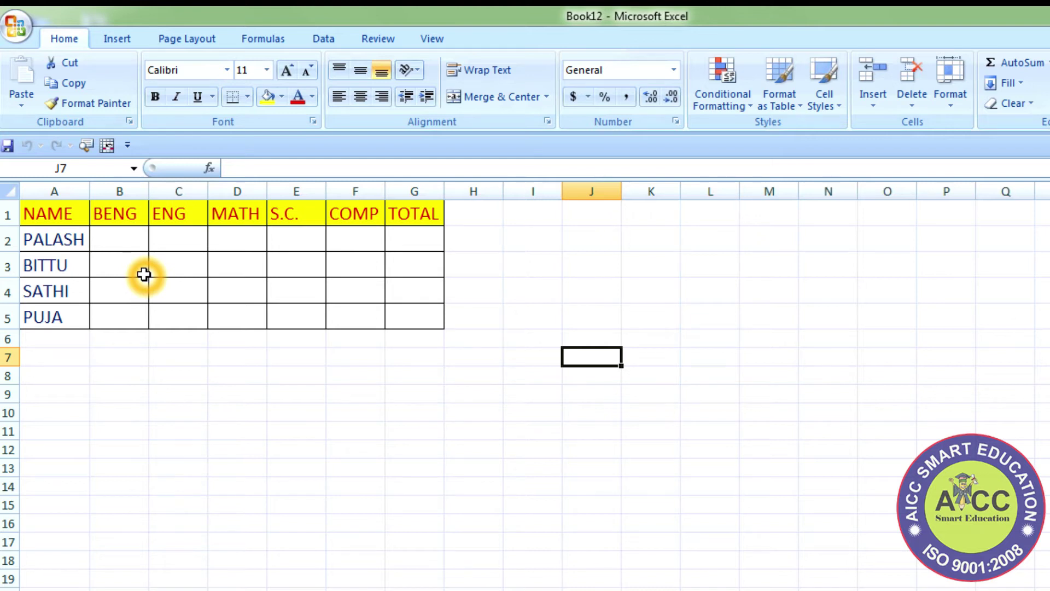
pyautogui.click(124, 236)
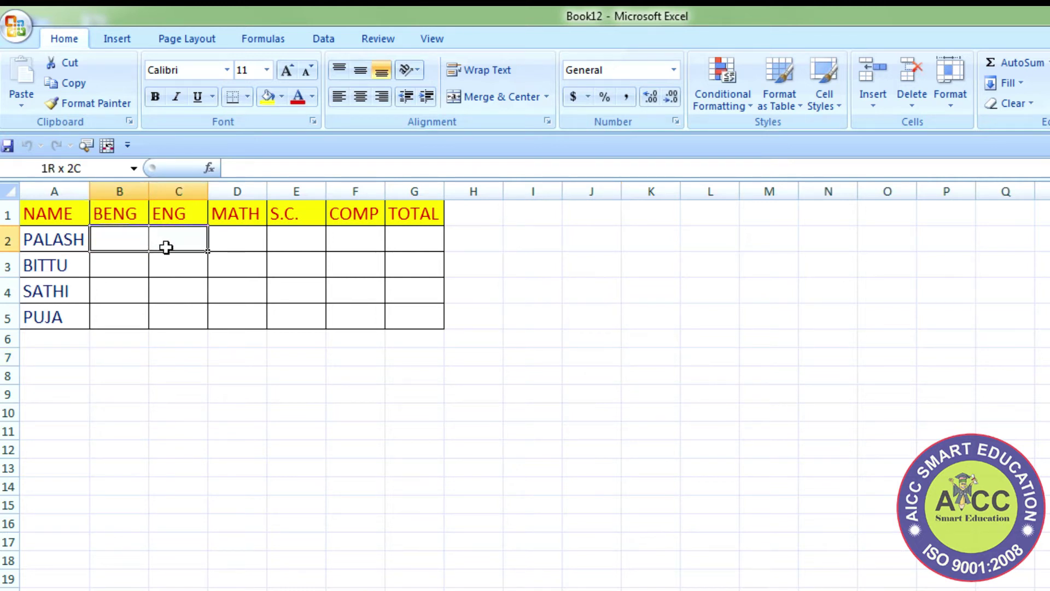
pyautogui.moveTo(124, 236); pyautogui.dragTo(356, 317)
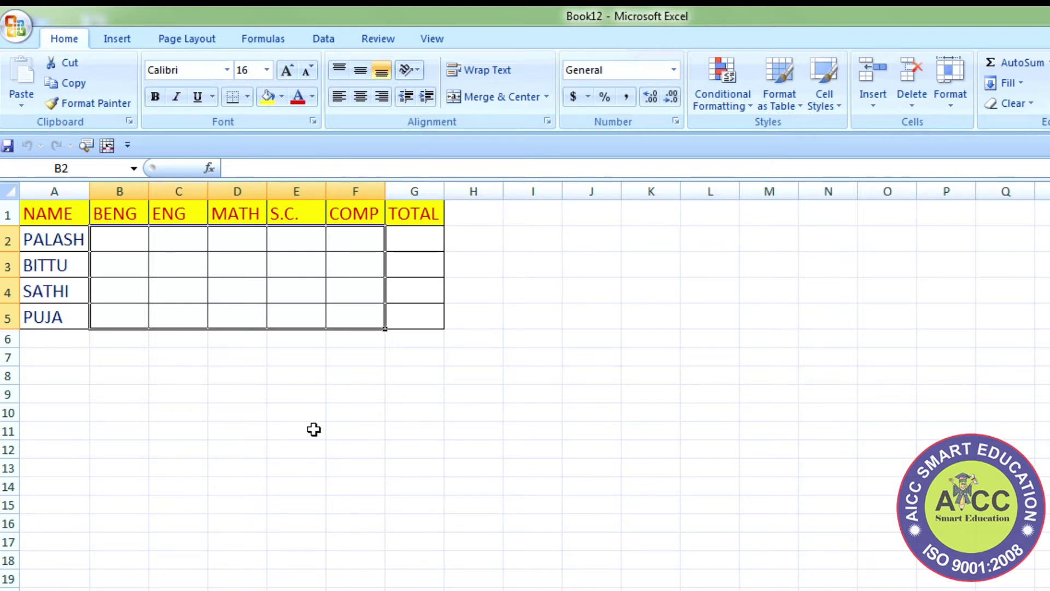
pyautogui.hotkey('shift', 'BackSpace')
pyautogui.write('881')
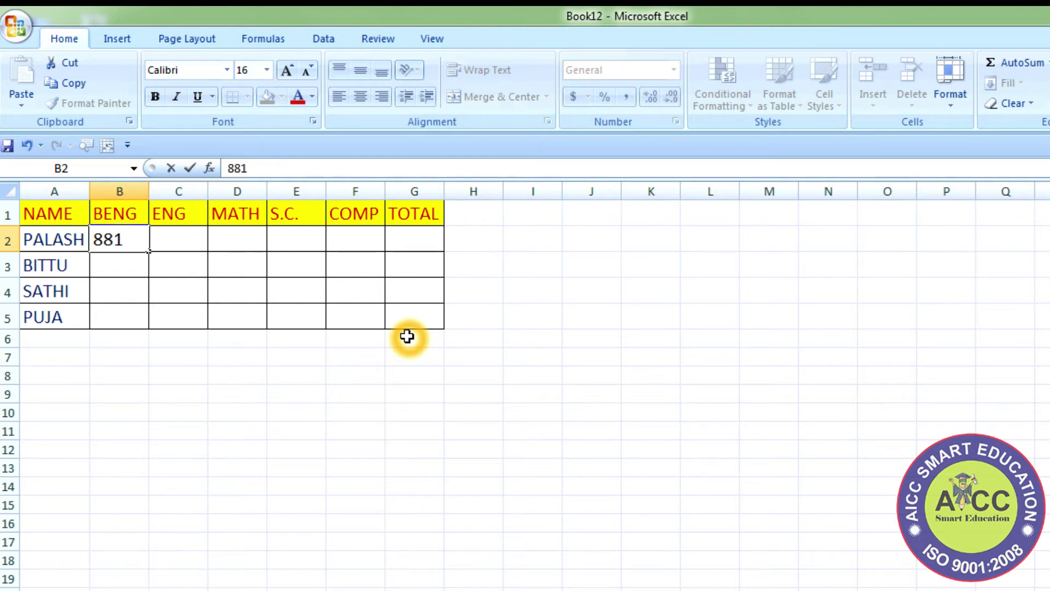
pyautogui.press('BackSpace')
pyautogui.press('BackSpace')
pyautogui.press('BackSpace')
pyautogui.click(126, 237)
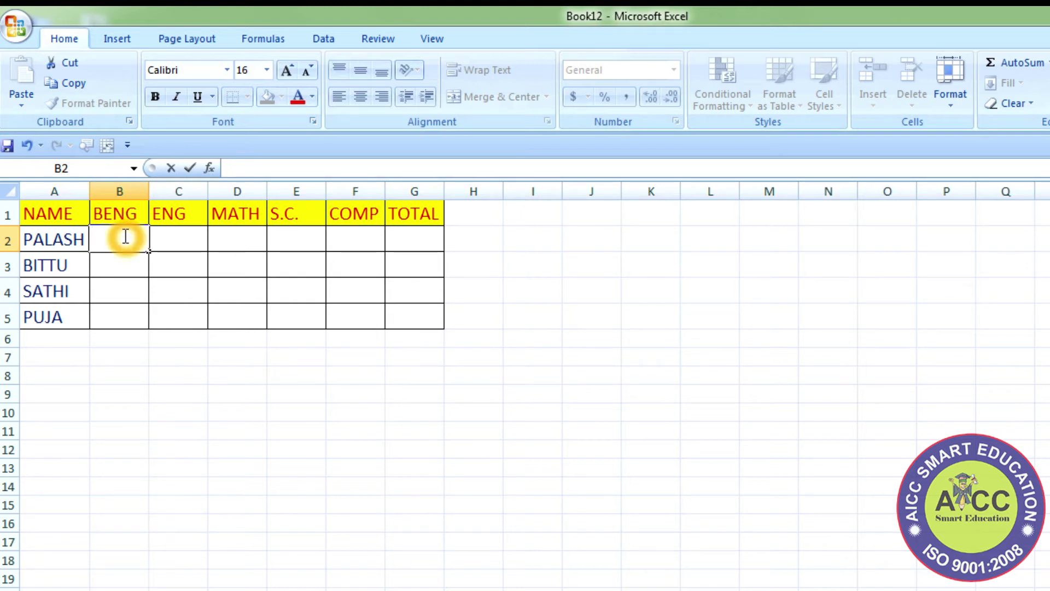
pyautogui.click(185, 290)
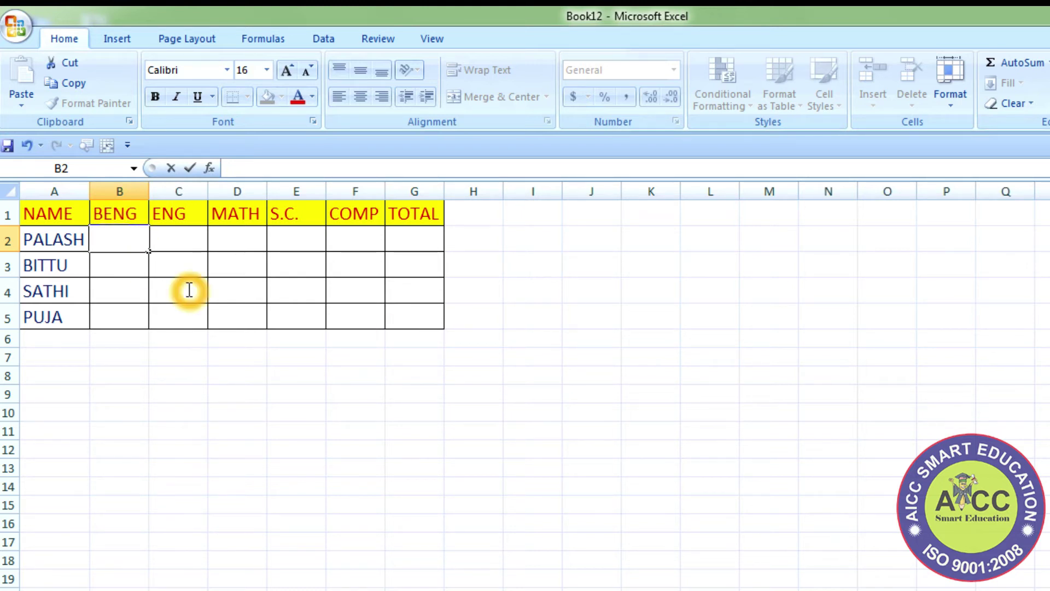
pyautogui.click(151, 412)
pyautogui.click(121, 237)
# With B2:F5 selected, bring up the Data Validation dialog from the Data ribbon.
pyautogui.moveTo(121, 237)
pyautogui.mouseDown()
pyautogui.moveTo(320, 321)
pyautogui.moveTo(347, 319)
pyautogui.mouseUp()
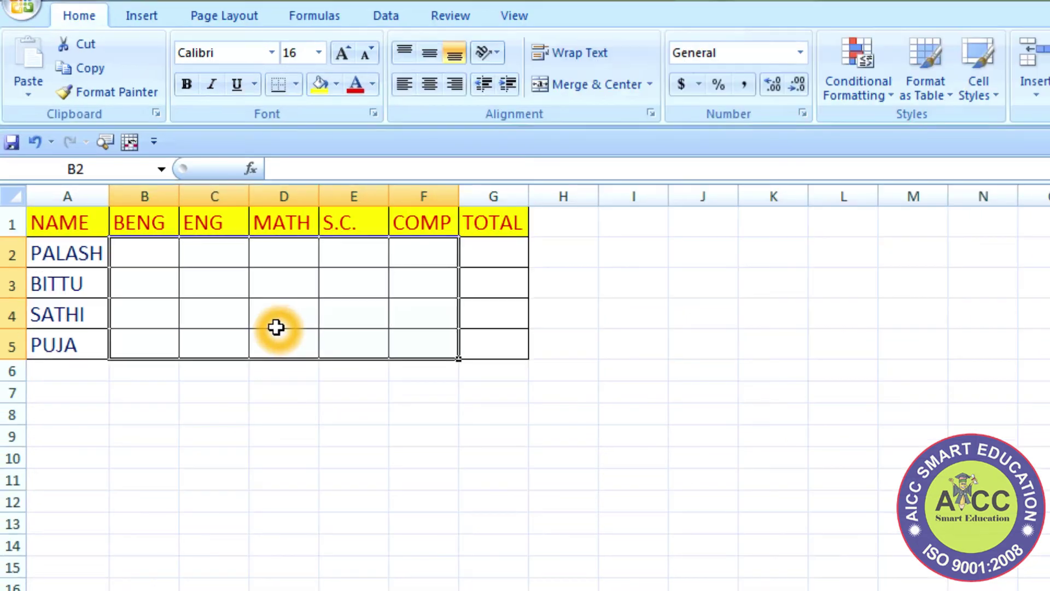
pyautogui.click(392, 21)
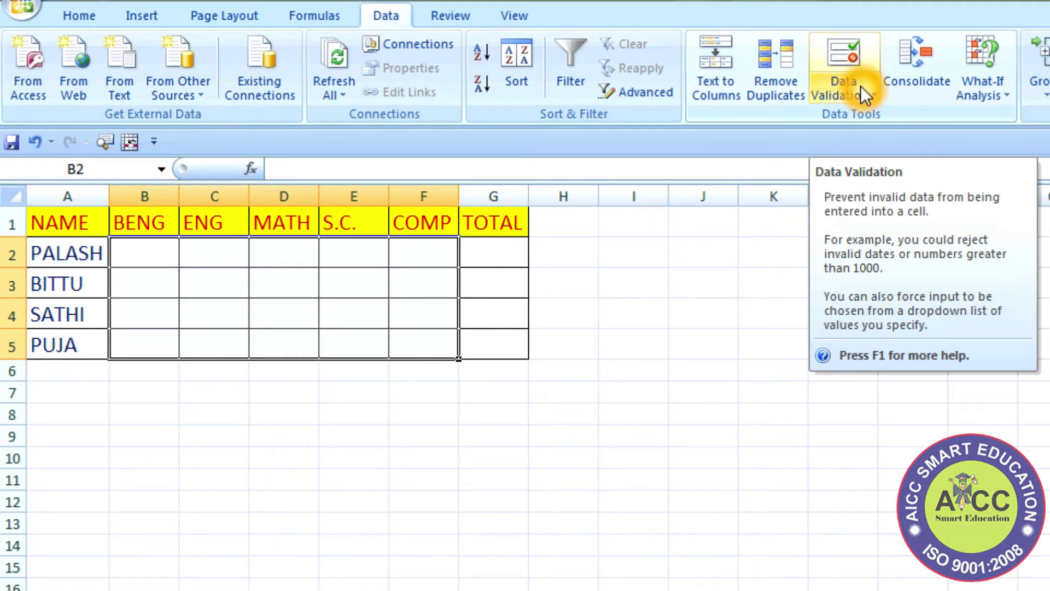
pyautogui.click(874, 94)
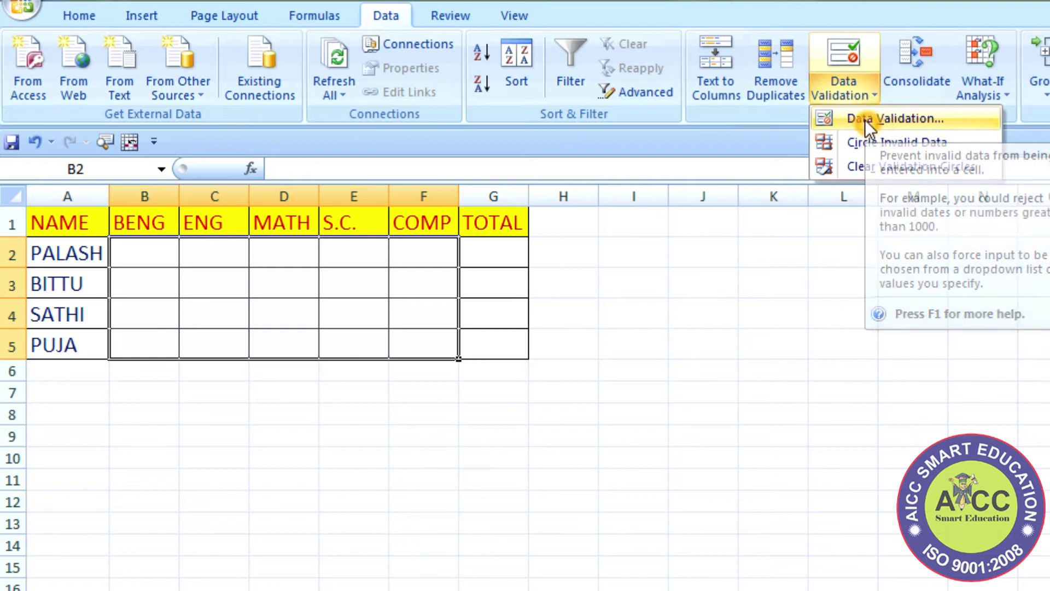
pyautogui.click(865, 119)
pyautogui.click(776, 215)
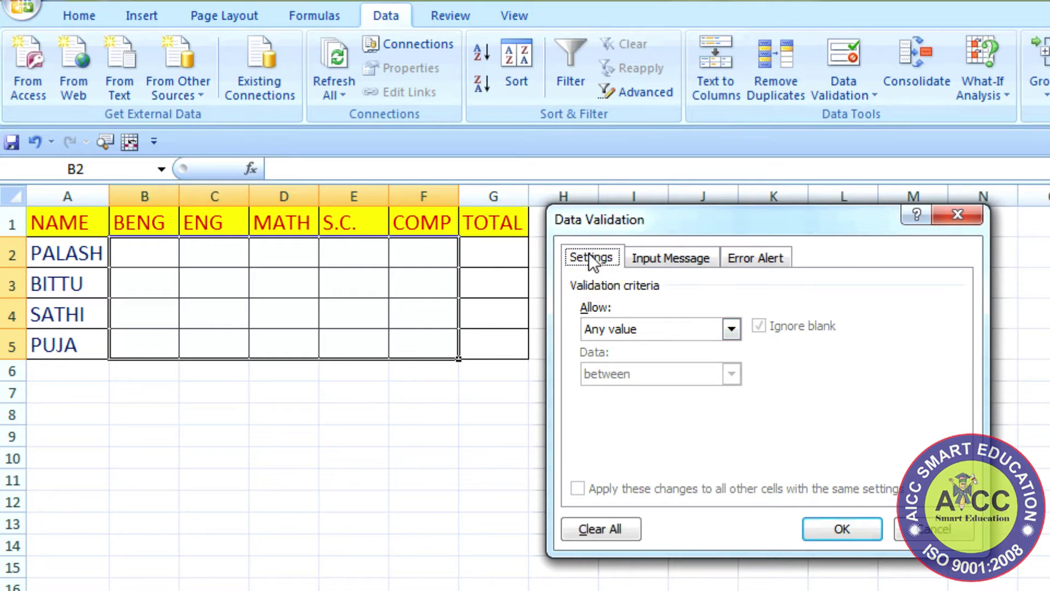
# Allow only whole numbers between 0 and 100 in the mark cells.
pyautogui.click(602, 259)
pyautogui.click(731, 330)
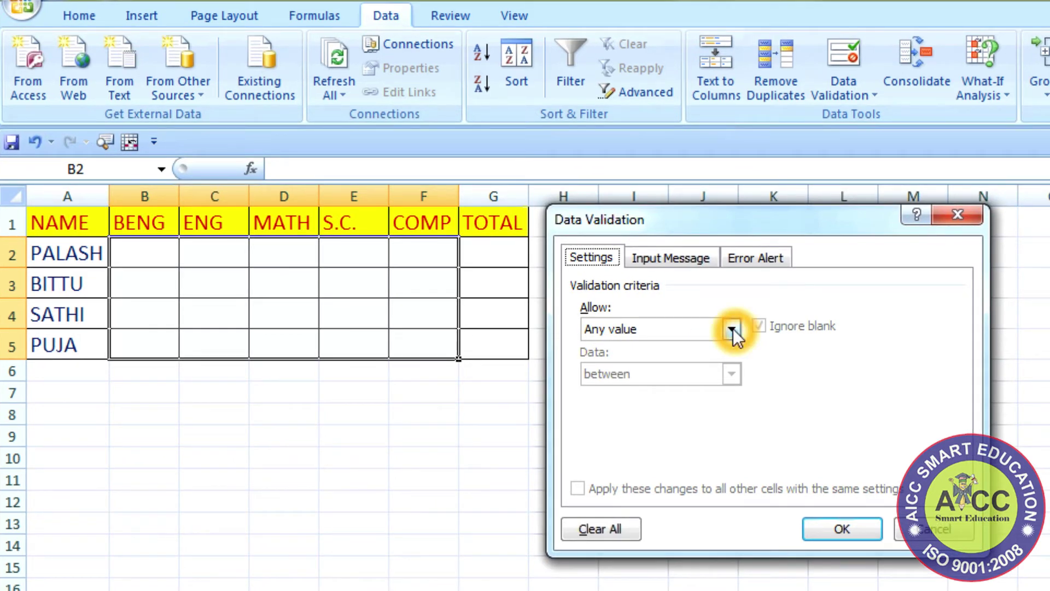
pyautogui.click(732, 330)
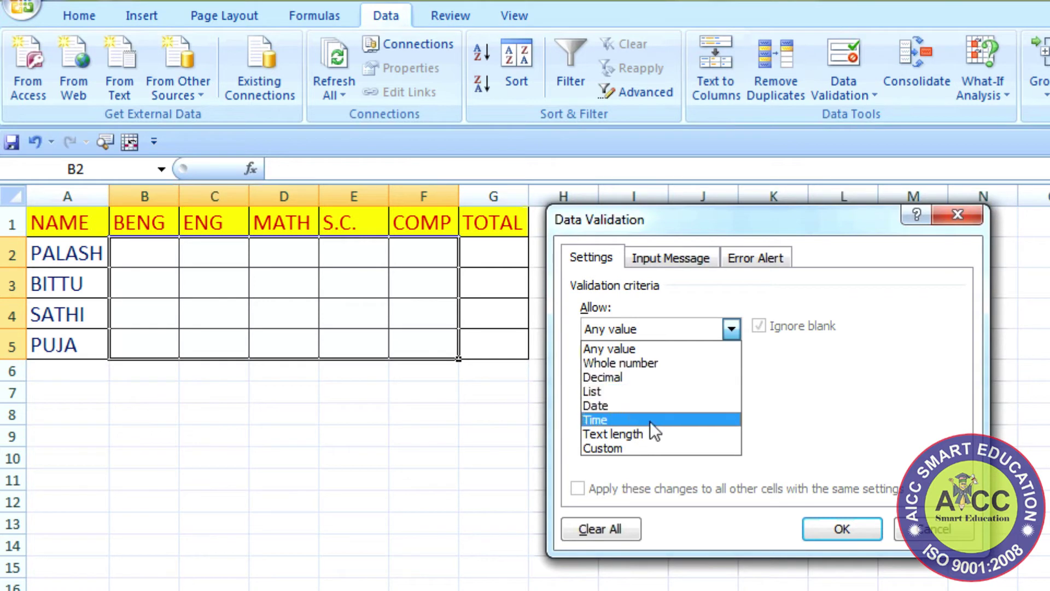
pyautogui.click(666, 386)
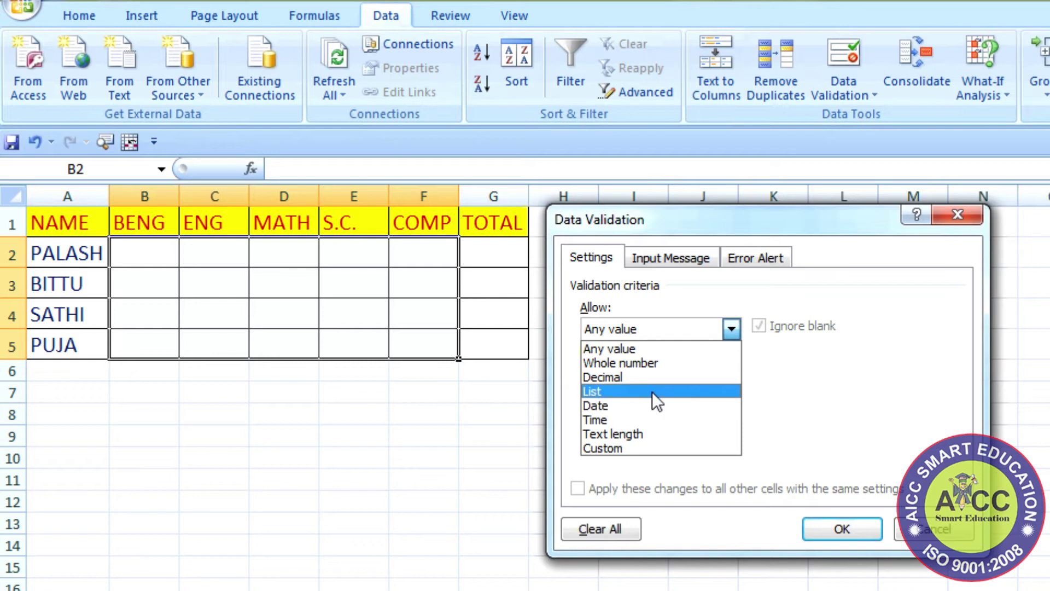
pyautogui.click(658, 362)
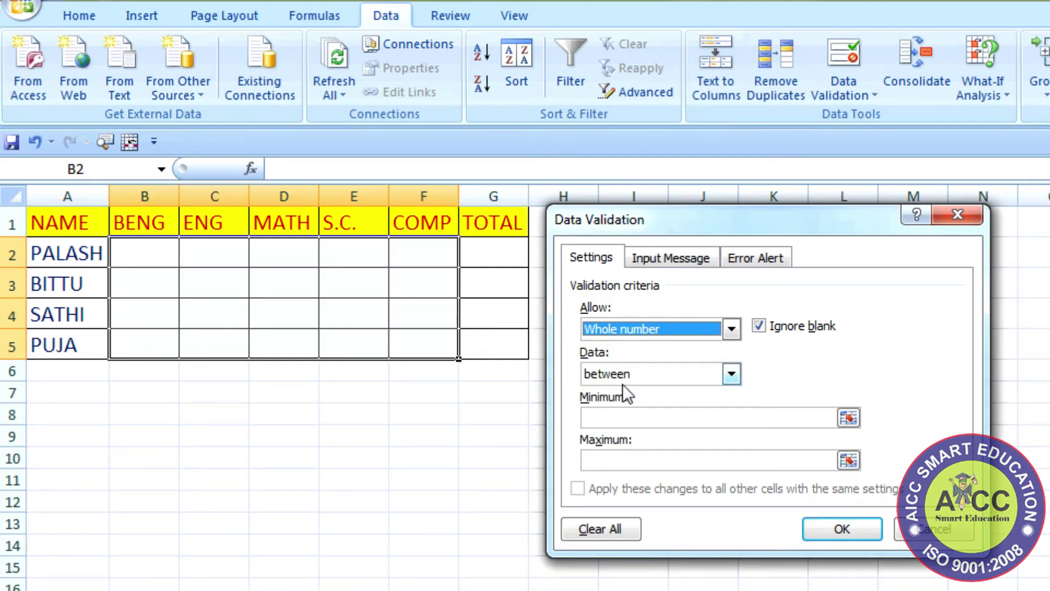
pyautogui.click(595, 358)
pyautogui.click(612, 415)
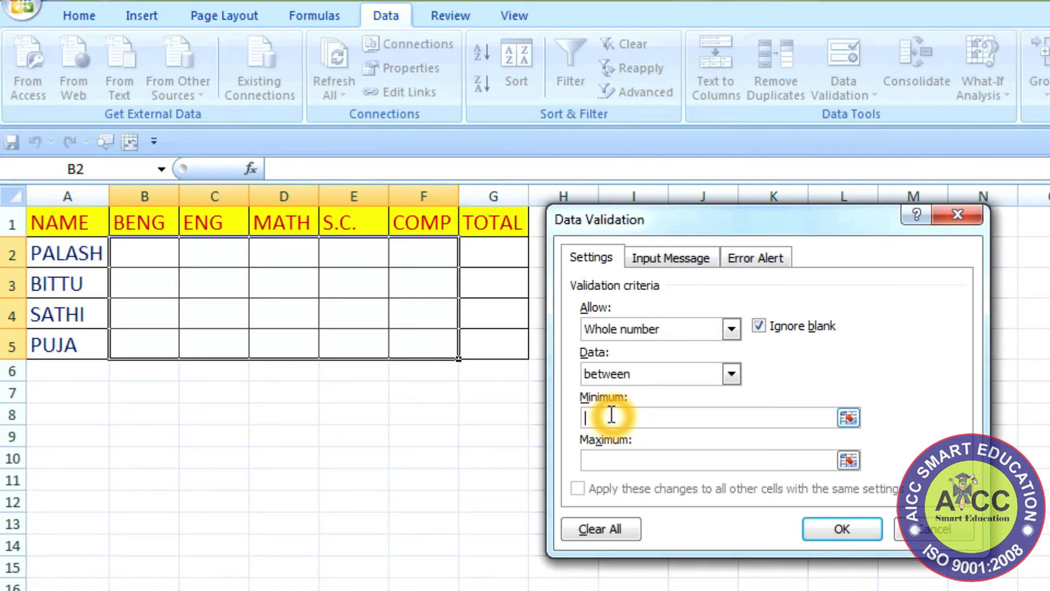
pyautogui.write('0')
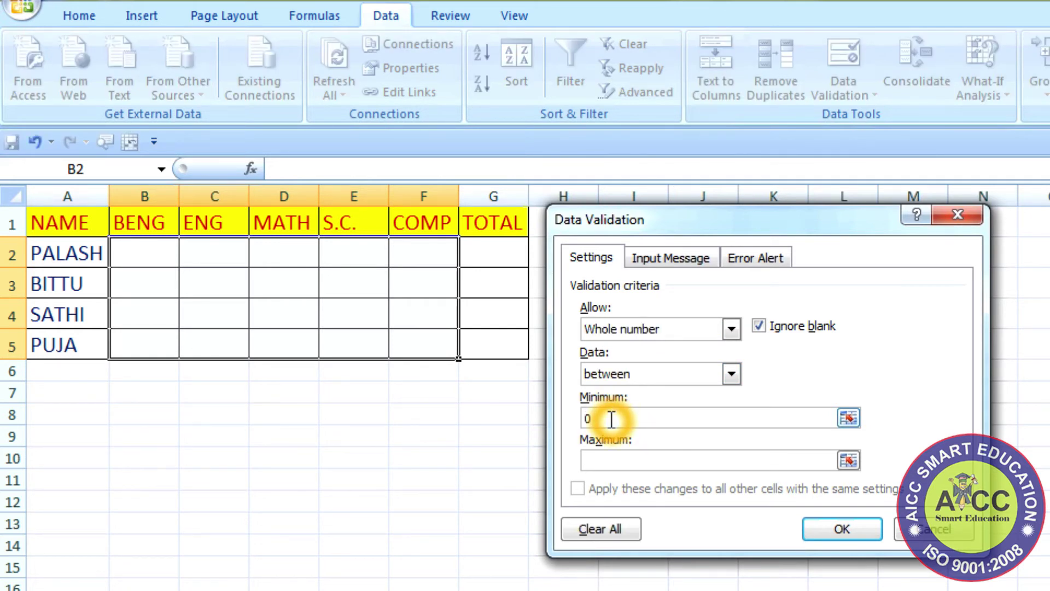
pyautogui.click(611, 465)
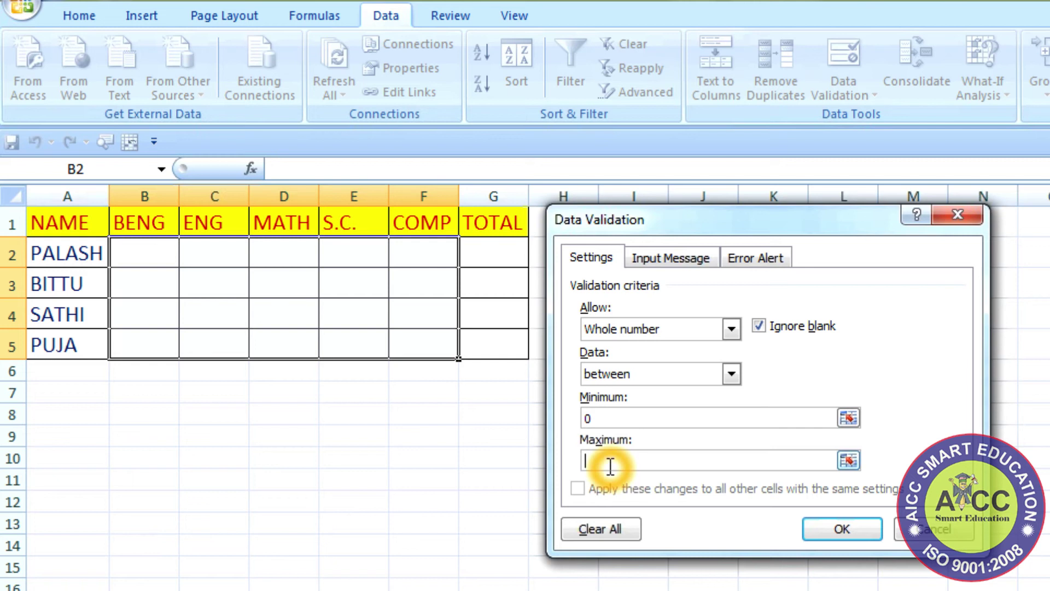
pyautogui.write('100')
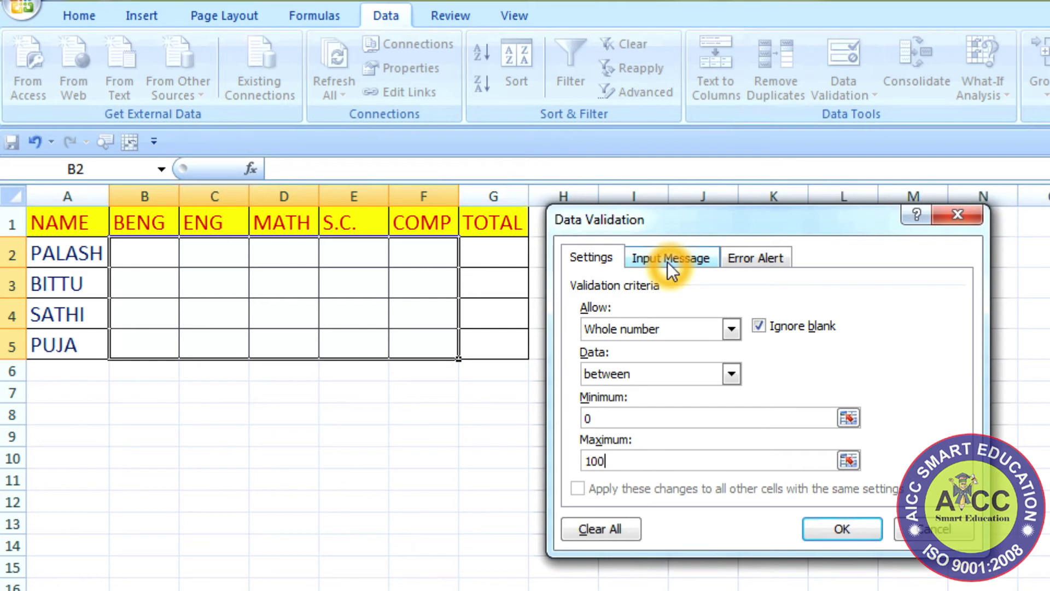
# Add an input message titled 'Enter Marks' reading 'Number Between 0-100'.
pyautogui.click(667, 262)
pyautogui.click(646, 362)
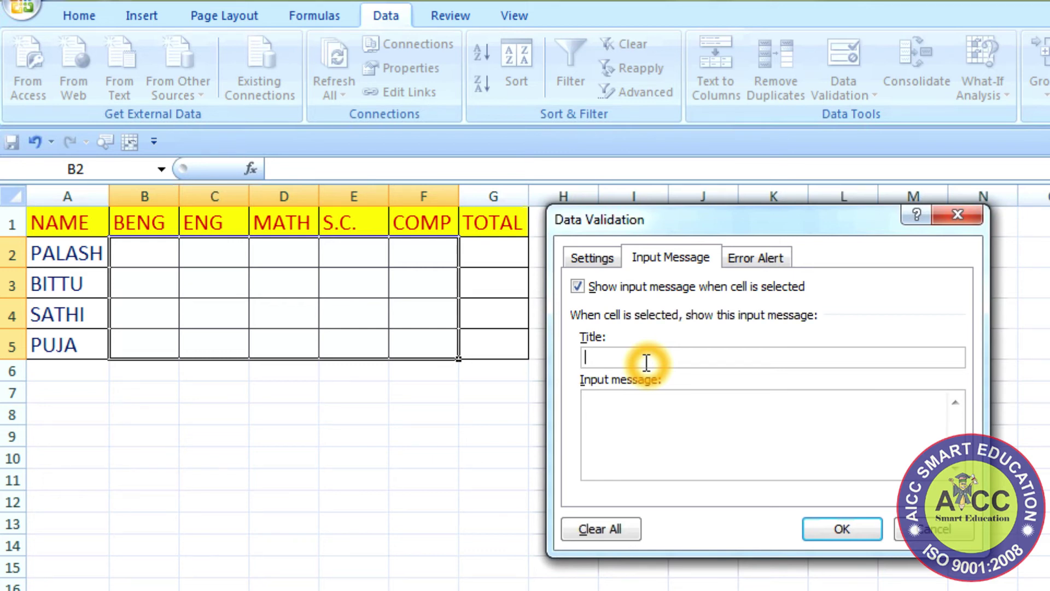
pyautogui.write('En')
pyautogui.write('ter')
pyautogui.write(' Nu')
pyautogui.write('m')
pyautogui.press('BackSpace')
pyautogui.press('BackSpace')
pyautogui.press('BackSpace')
pyautogui.write('Mark')
pyautogui.write('s')
pyautogui.click(667, 399)
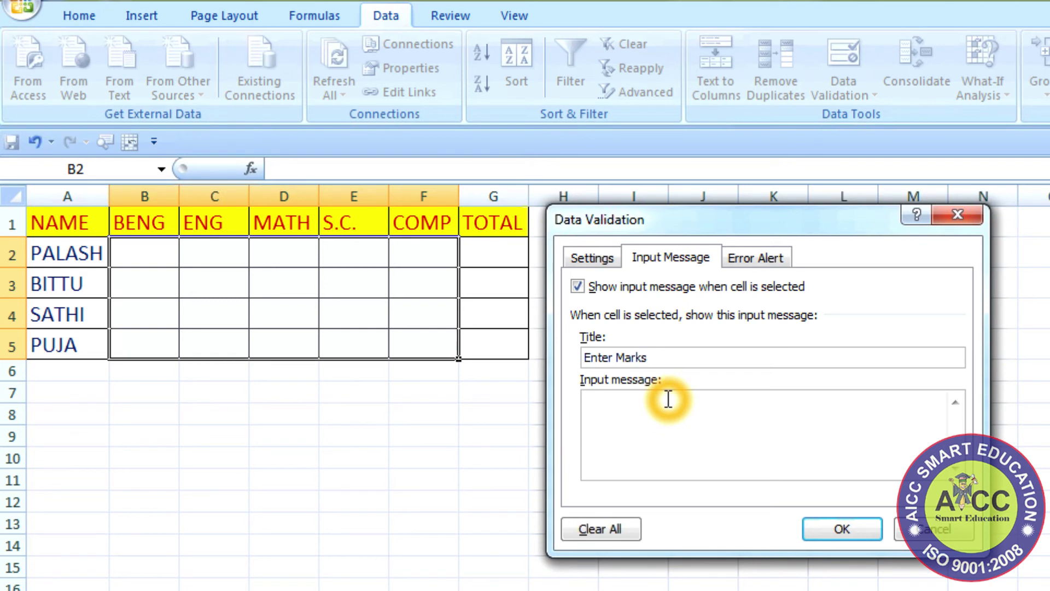
pyautogui.write('M')
pyautogui.press('BackSpace')
pyautogui.write('Number Bet')
pyautogui.write('ween  0-100')
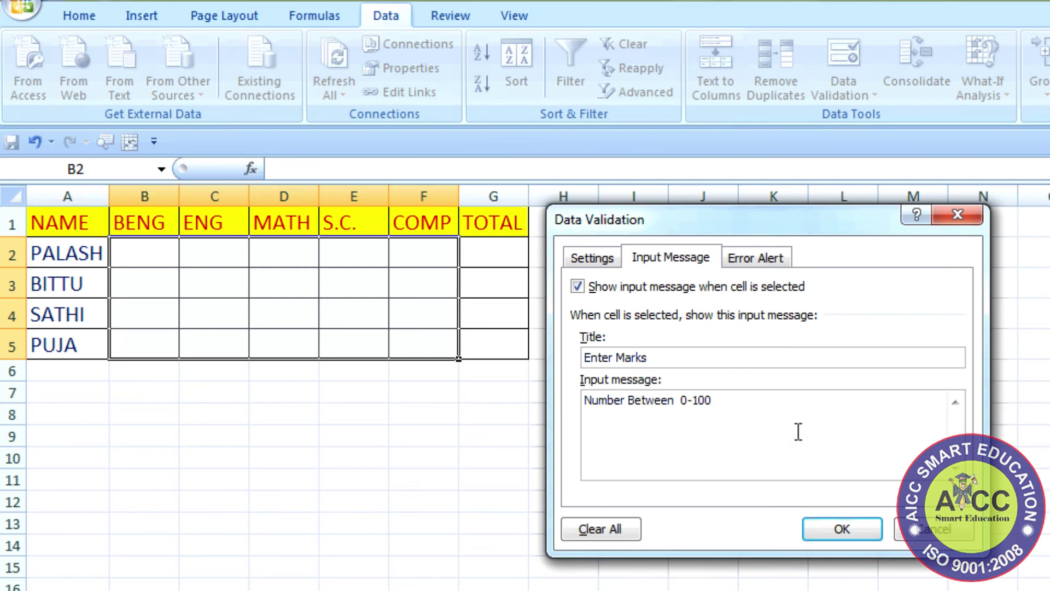
# Set a Stop error alert titled 'Wrong Entry' with message 'Enter Correct Value 0-100'.
pyautogui.click(781, 257)
pyautogui.click(783, 356)
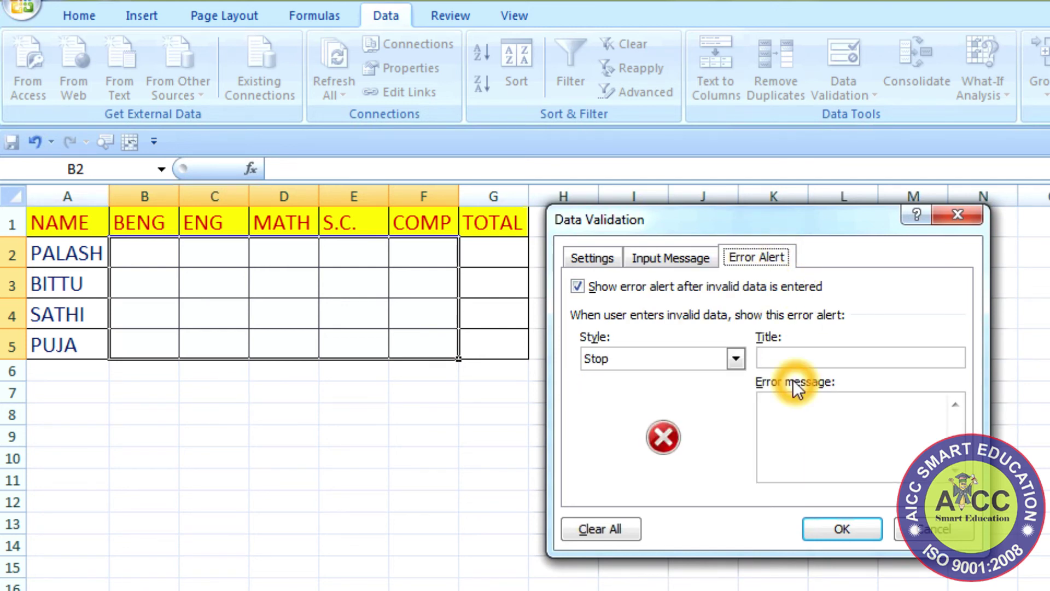
pyautogui.click(774, 350)
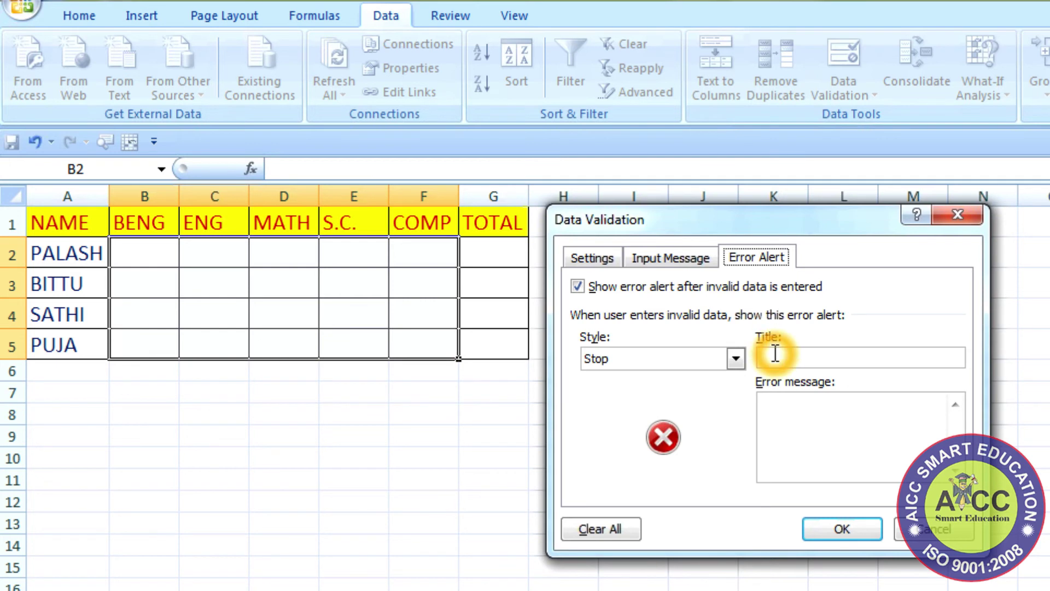
pyautogui.click(782, 356)
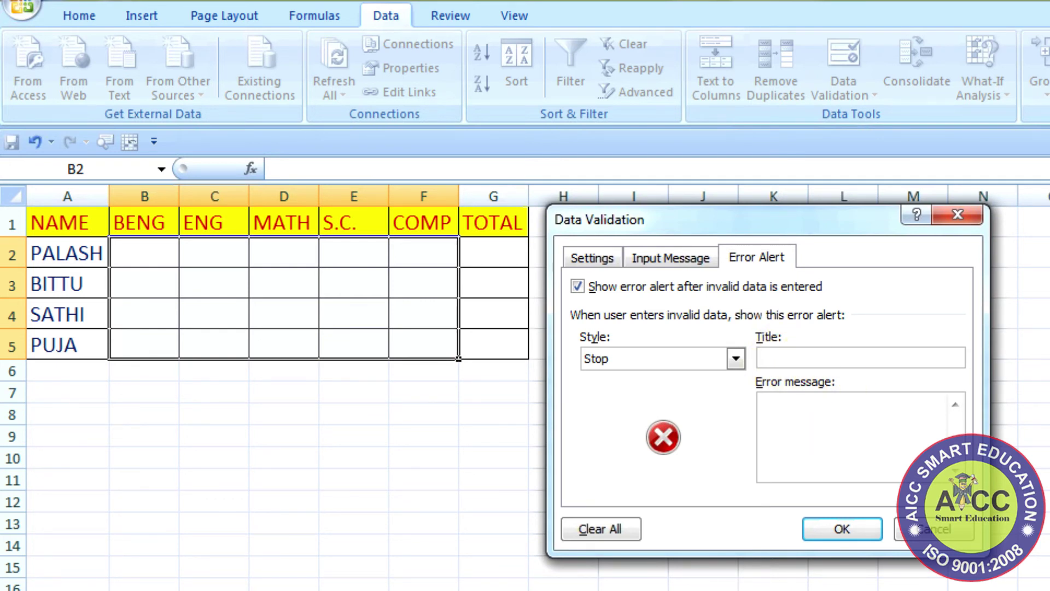
pyautogui.write('W')
pyautogui.write('rong ')
pyautogui.write('Entr')
pyautogui.write('y')
pyautogui.click(824, 436)
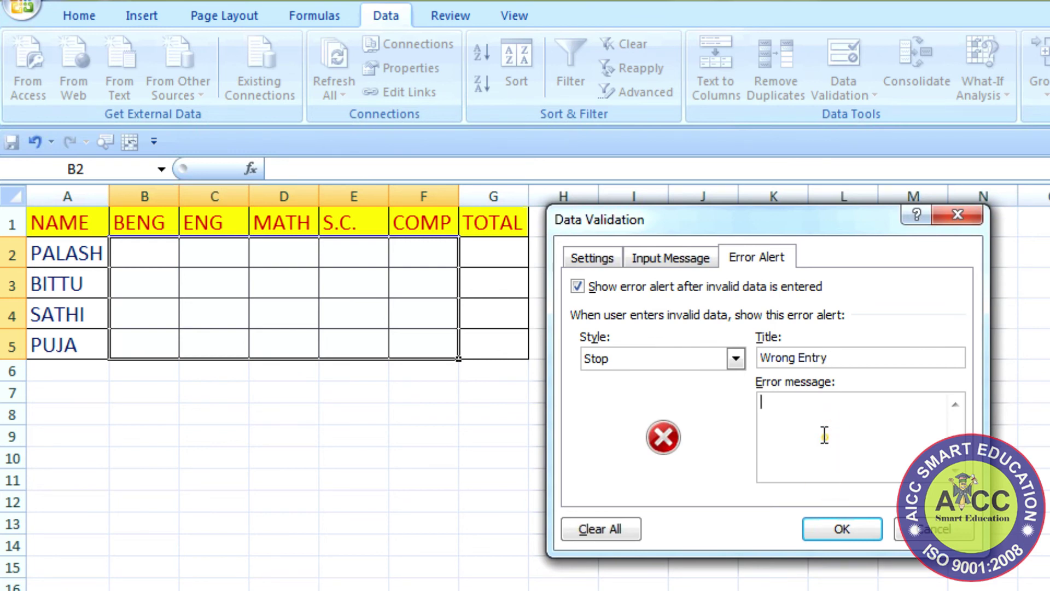
pyautogui.write('Enter Correct Value ')
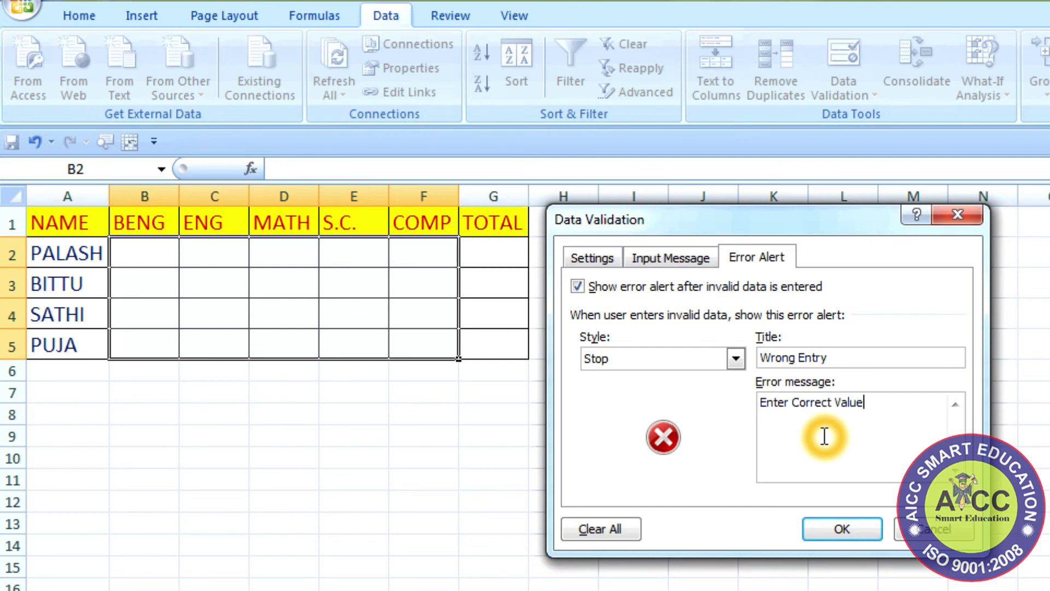
pyautogui.write('0-100')
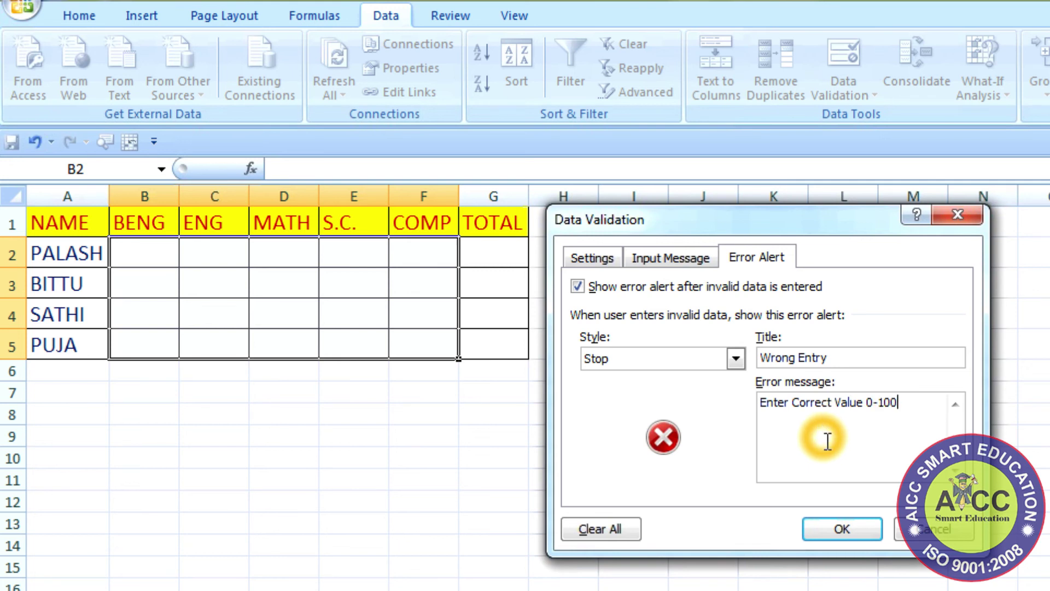
# Apply the validation and check the input message on the mark cells.
pyautogui.click(842, 528)
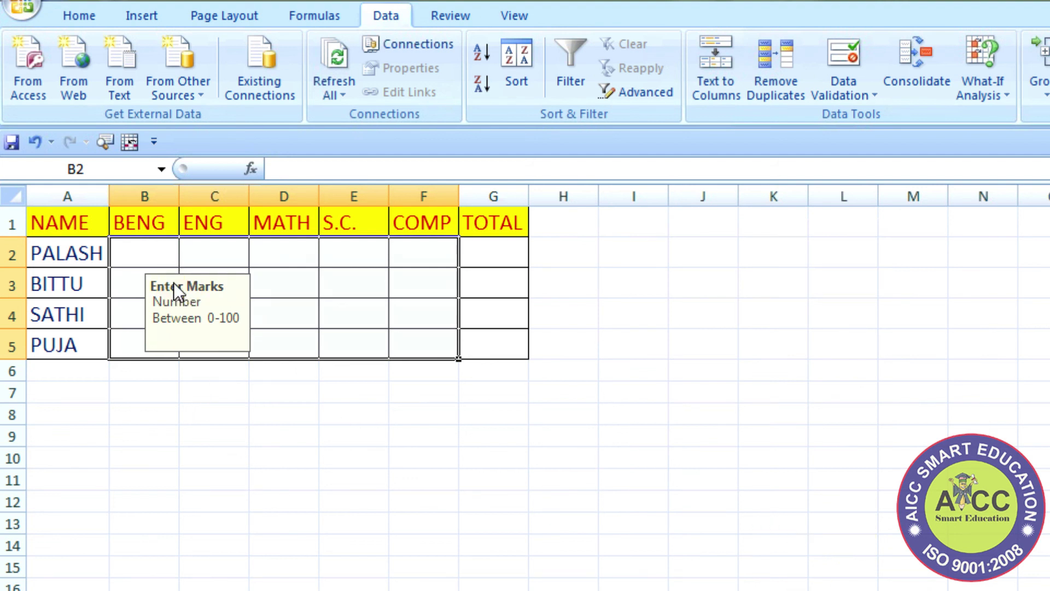
pyautogui.click(143, 260)
pyautogui.click(214, 251)
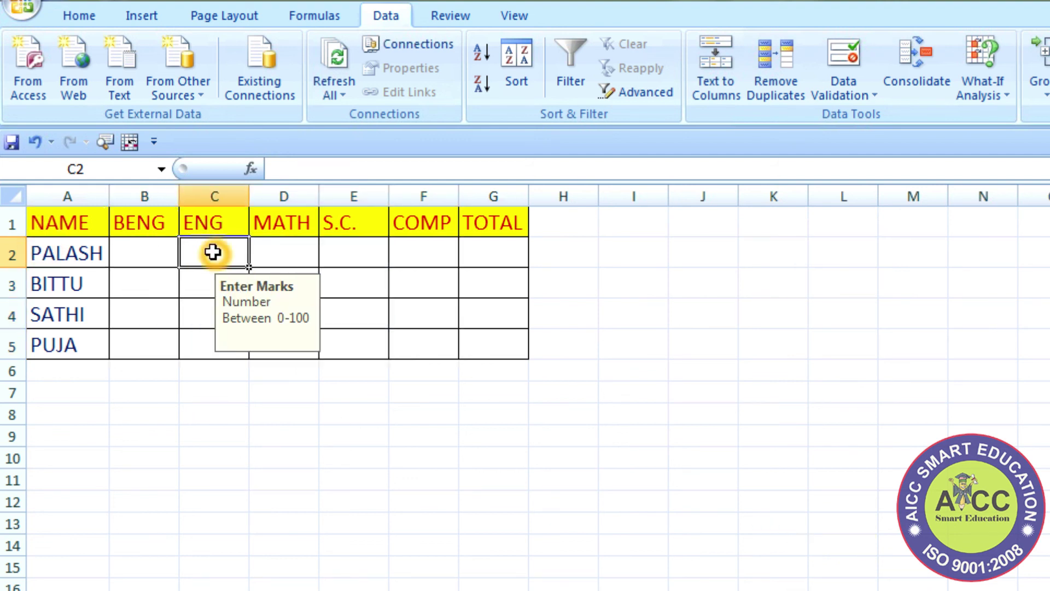
# Enter 99 in B2, then try 101 in C2 to trigger the Wrong Entry alert.
pyautogui.click(152, 258)
pyautogui.write('9')
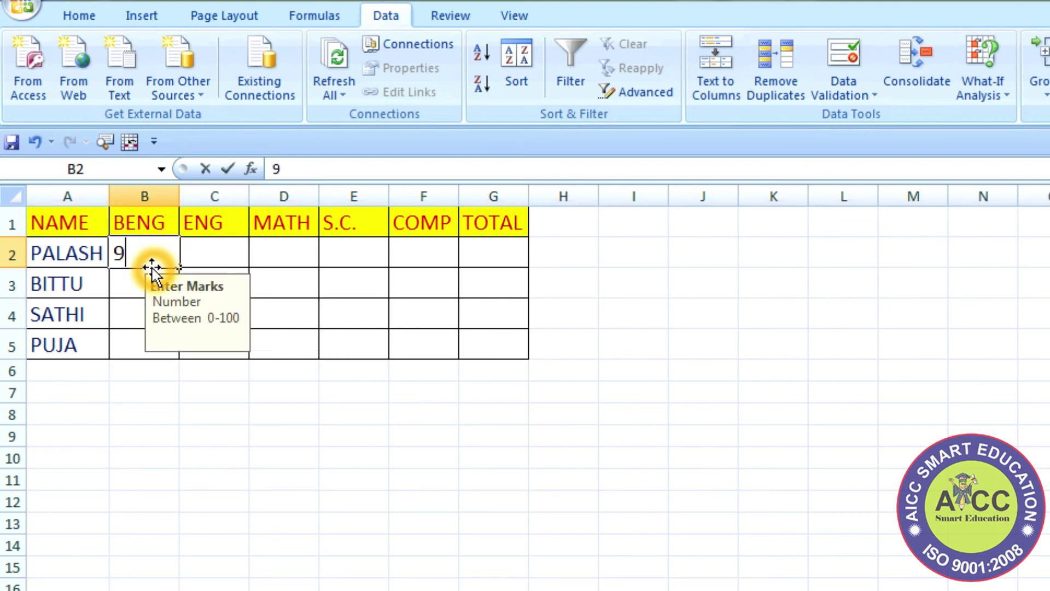
pyautogui.write('9')
pyautogui.press('Tab')
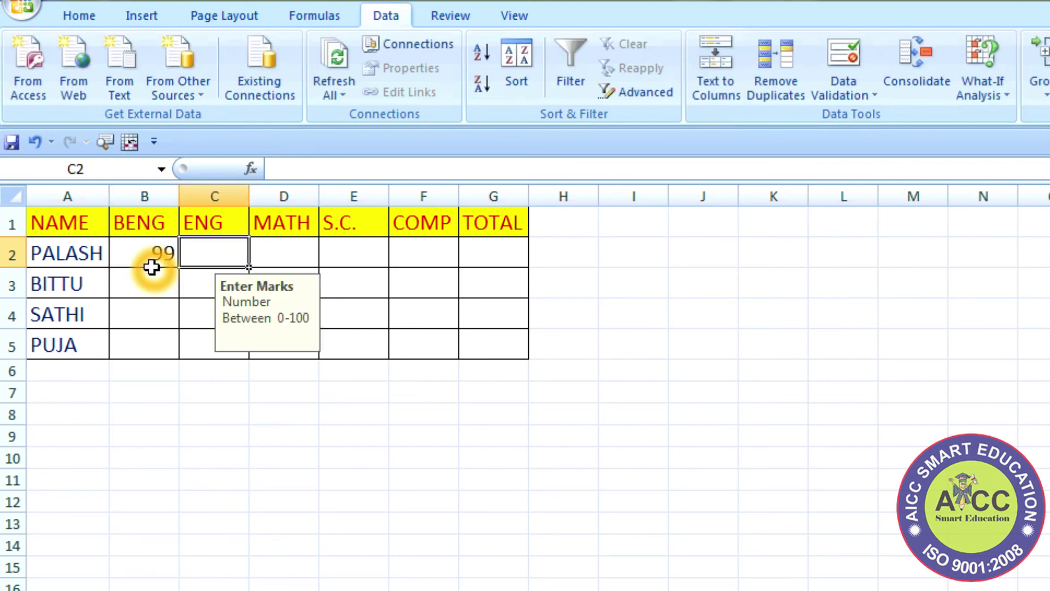
pyautogui.write('1')
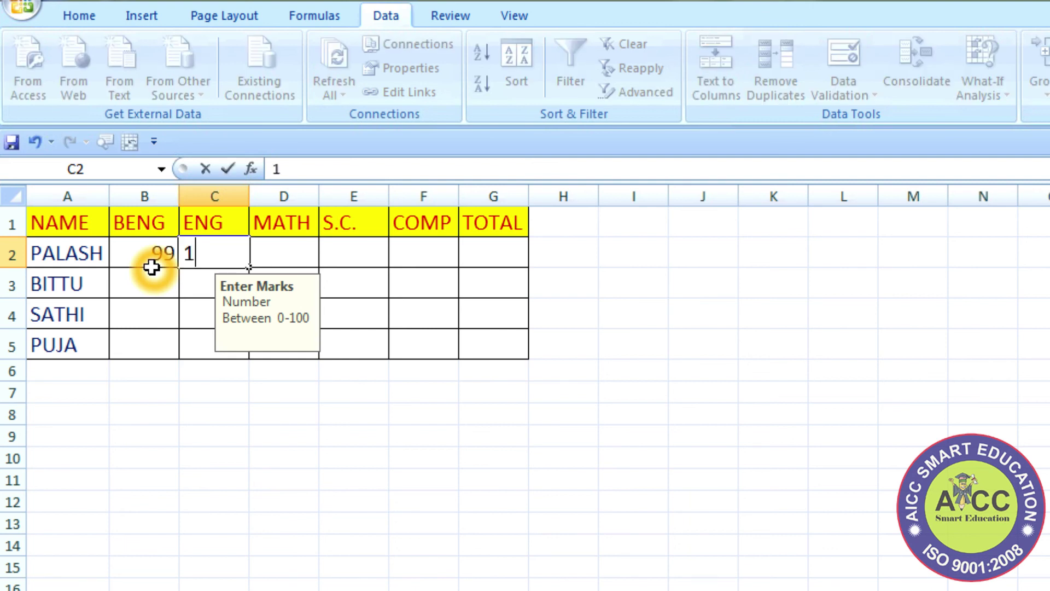
pyautogui.write('01')
pyautogui.click(151, 267)
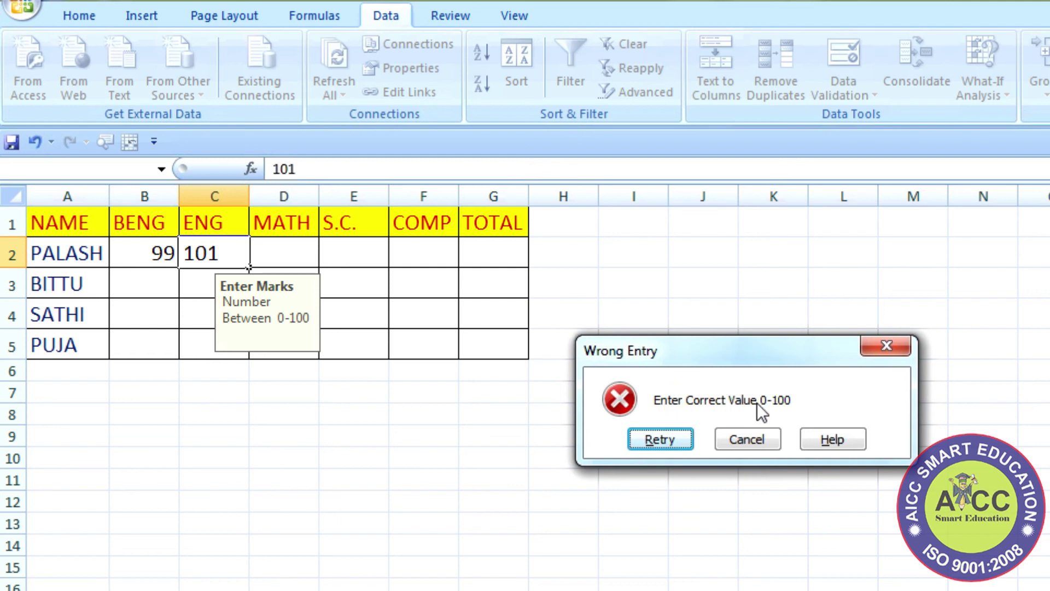
# Retry C2 and enter the valid mark 70.
pyautogui.click(663, 438)
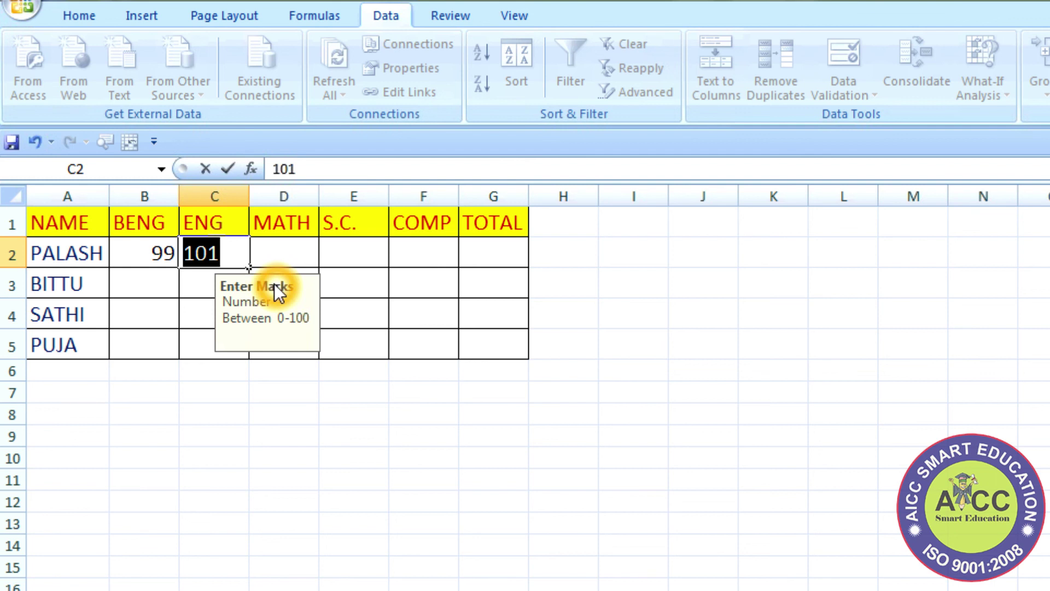
pyautogui.write('700')
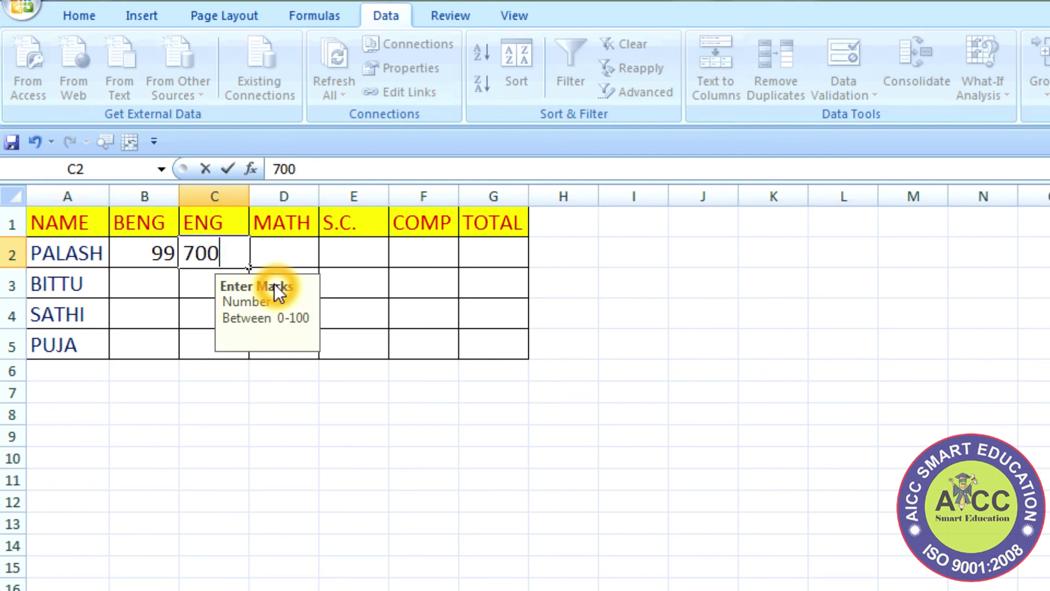
pyautogui.press('BackSpace')
pyautogui.press('Return')
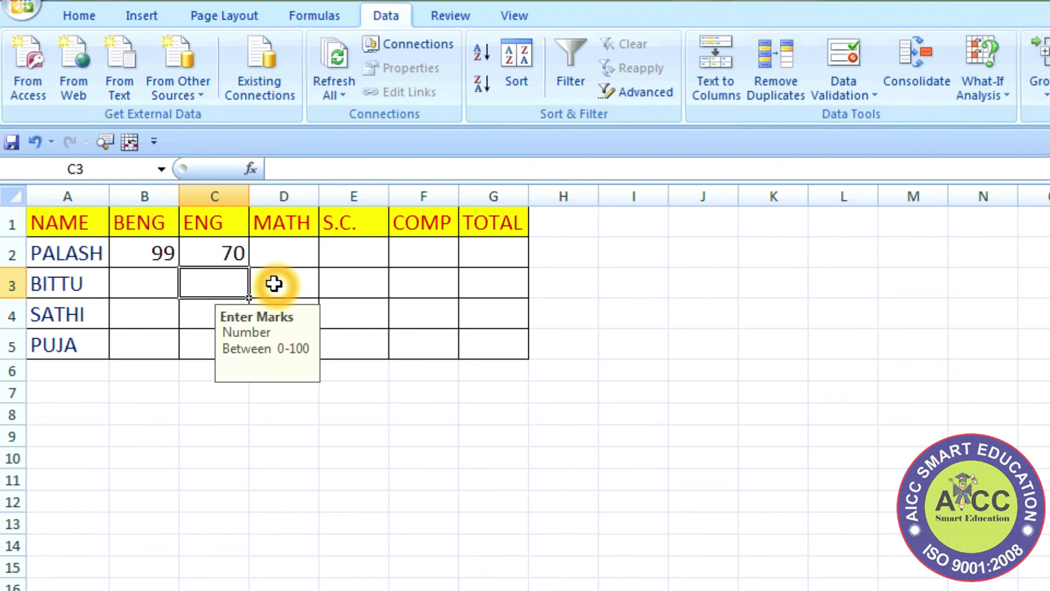
# Test -70 in D2, which is rejected, then enter 88 instead.
pyautogui.click(291, 253)
pyautogui.write('-70')
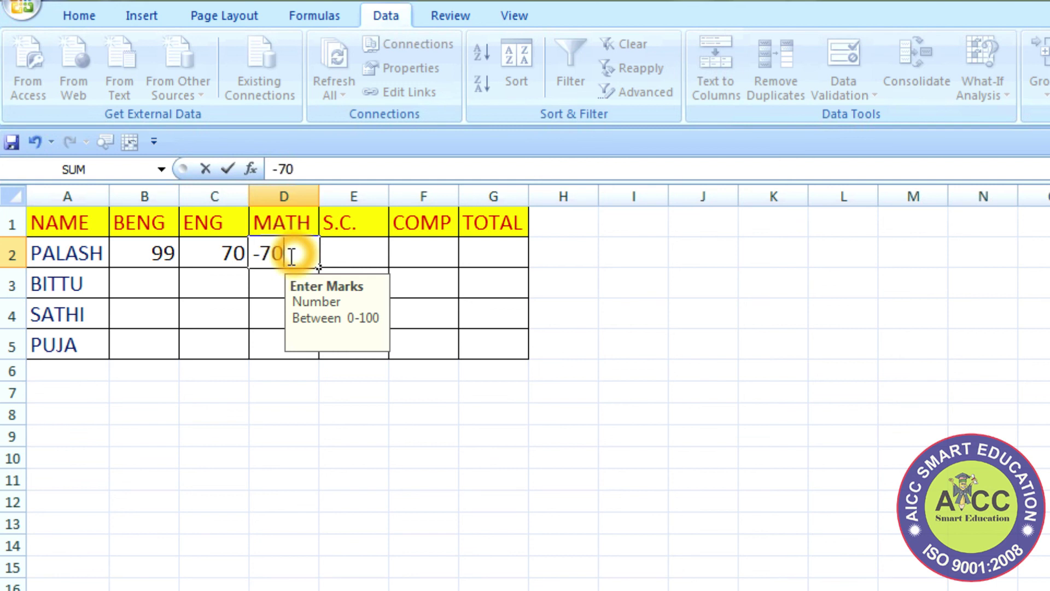
pyautogui.press('Return')
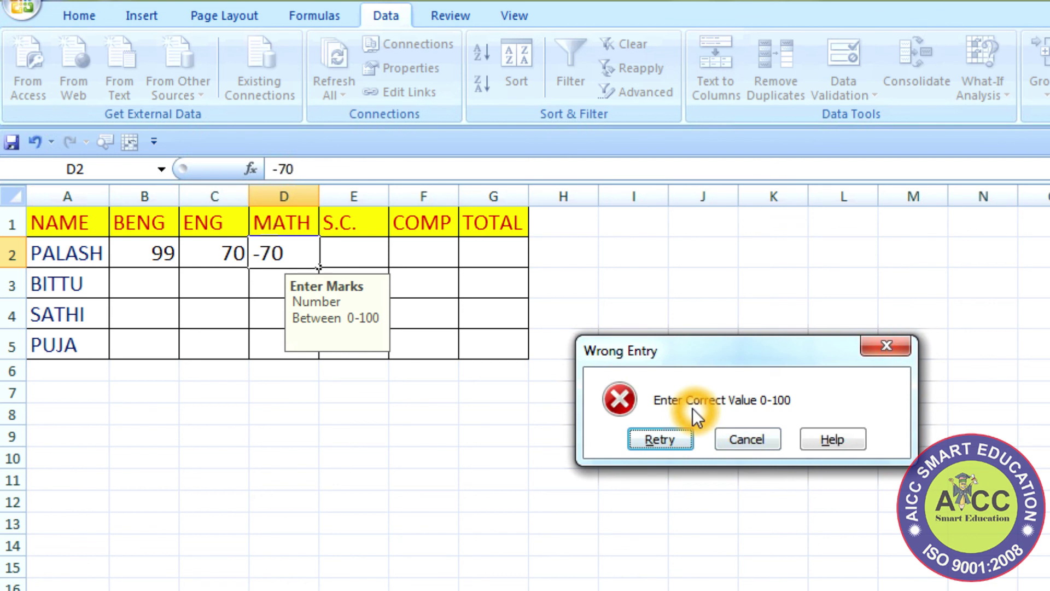
pyautogui.click(671, 436)
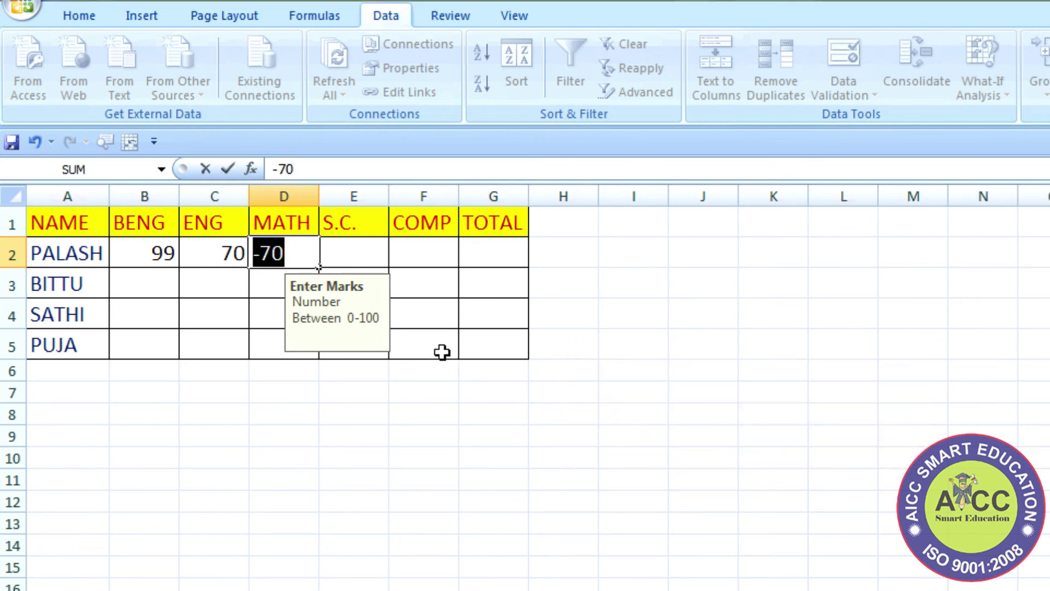
pyautogui.write('8')
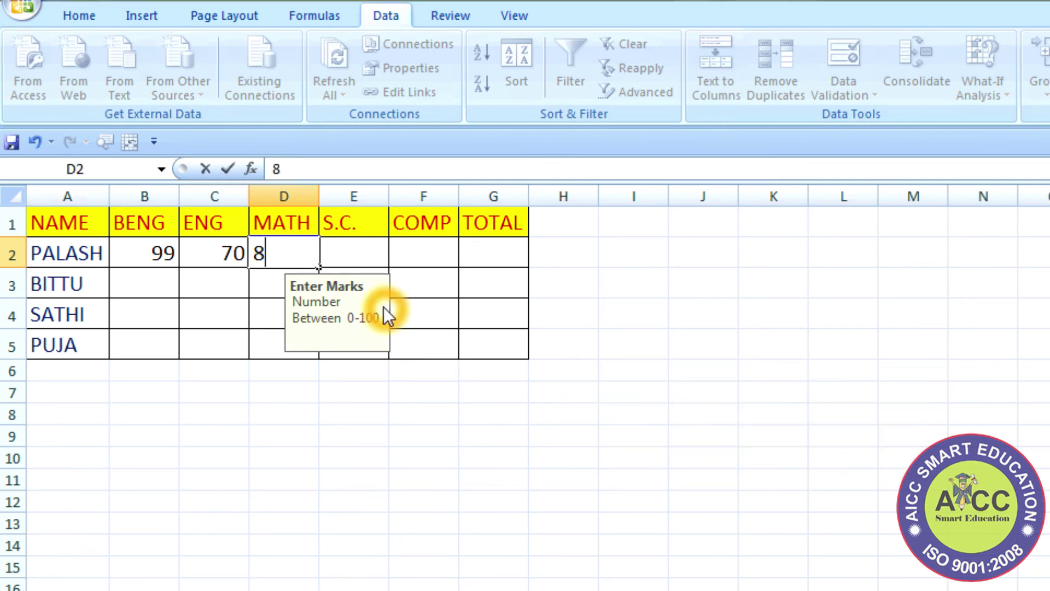
pyautogui.write('8')
pyautogui.press('Return')
# Try the text 'dsf' in E2 and cancel the rejected entry, leaving E2 empty.
pyautogui.click(369, 253)
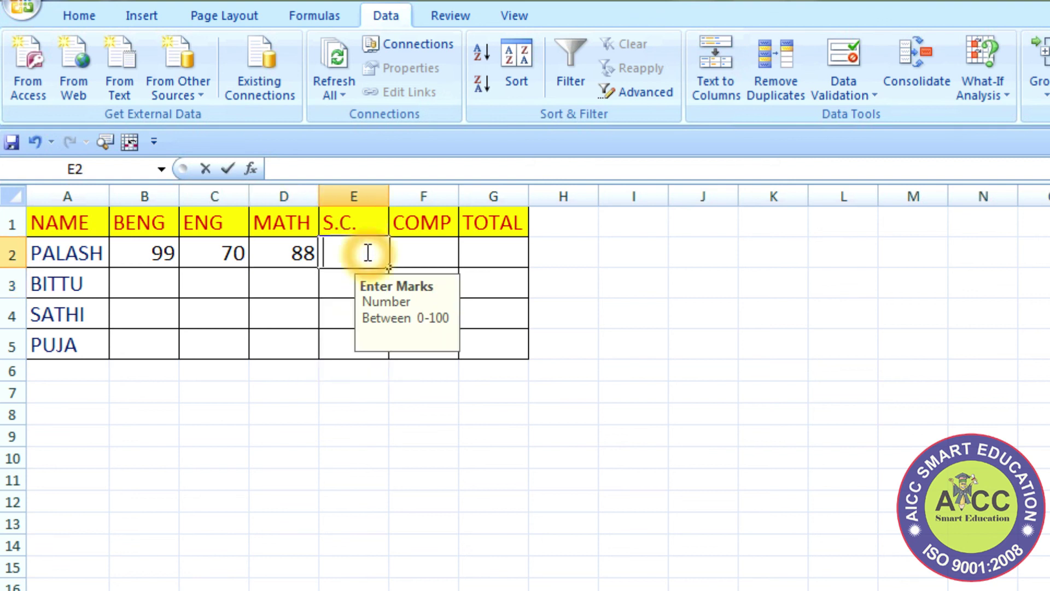
pyautogui.write('dsf')
pyautogui.press('Return')
pyautogui.click(747, 440)
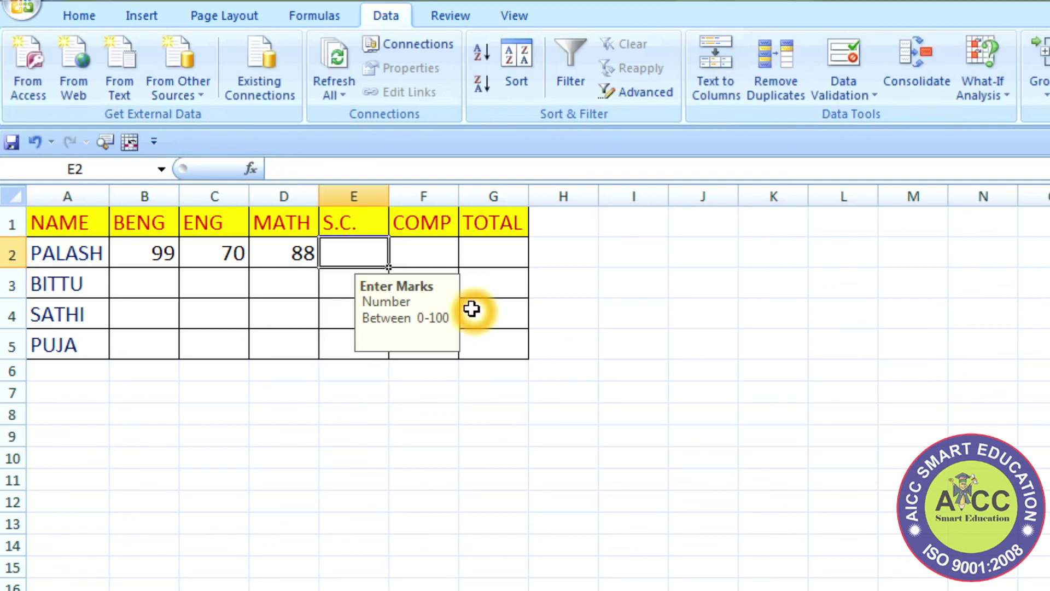